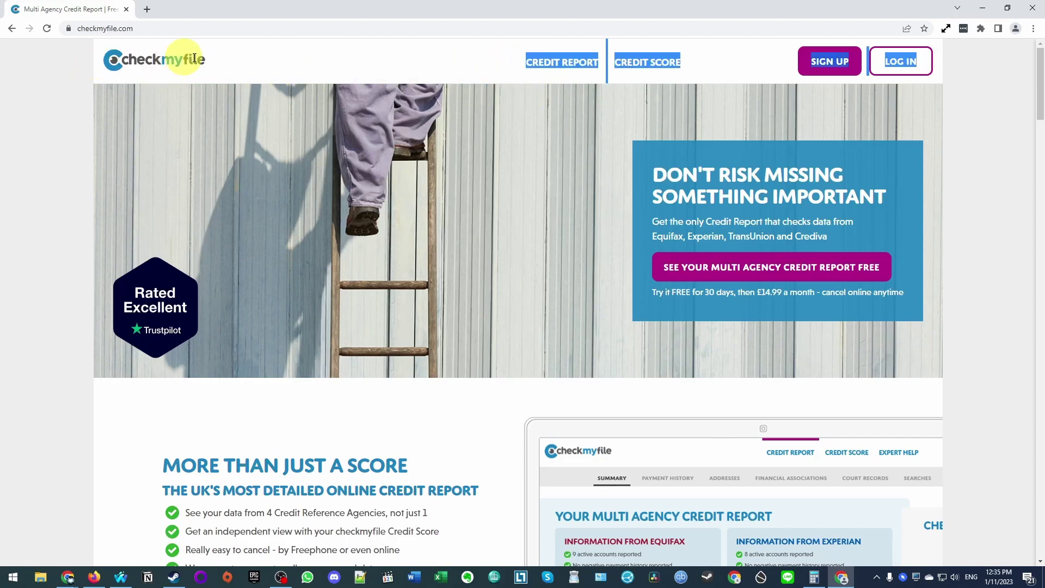
- Read through the free trial offer's report benefits and monthly pricing
{"action": "left_click", "coordinate": [252, 58]}
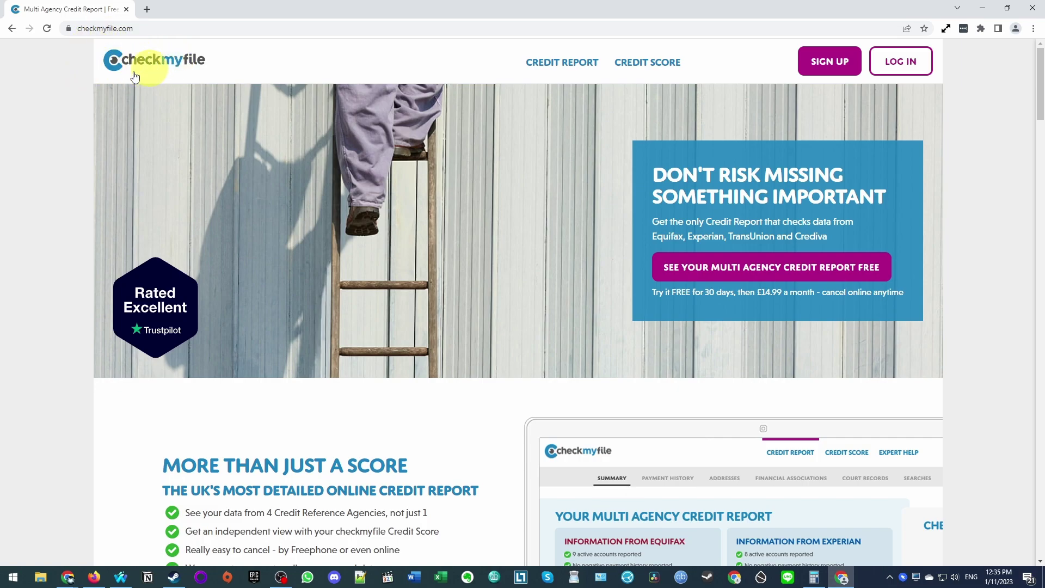
{"action": "scroll", "coordinate": [583, 244], "scroll_direction": "down", "scroll_amount": 3}
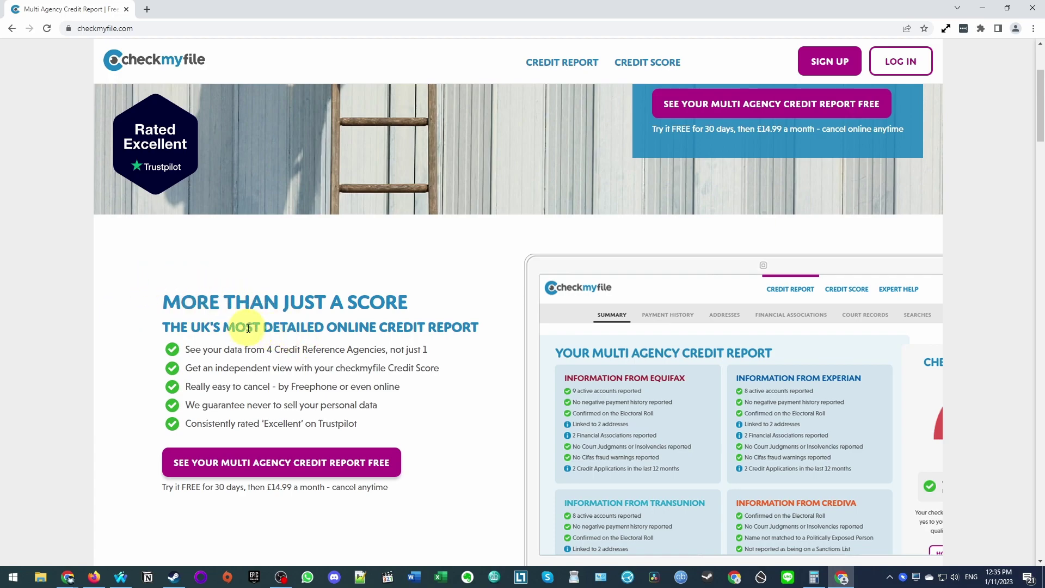
{"action": "left_click_drag", "start_coordinate": [252, 328], "coordinate": [467, 393]}
{"action": "left_click", "coordinate": [406, 376]}
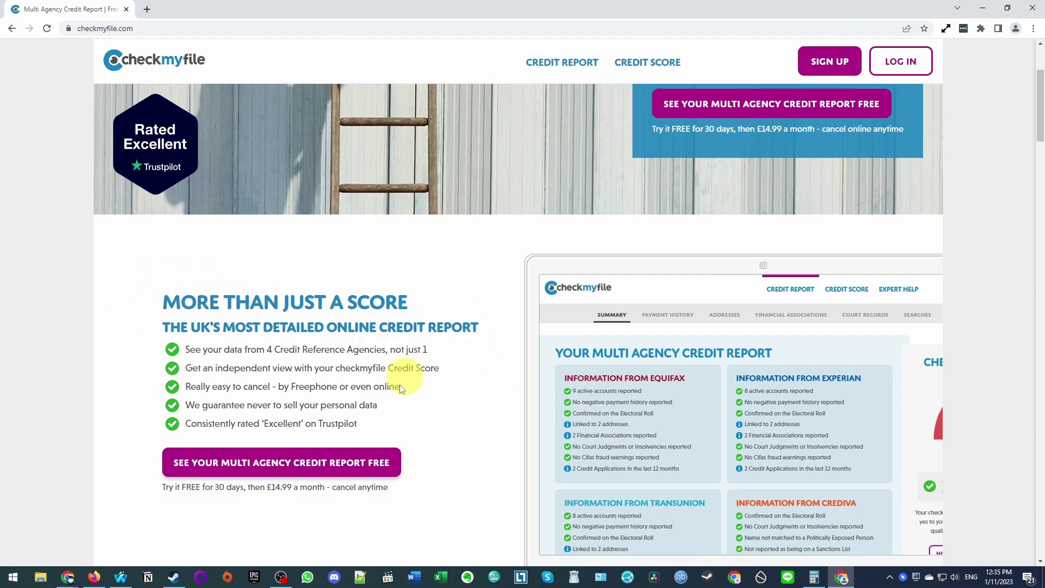
{"action": "scroll", "coordinate": [405, 376], "scroll_direction": "down", "scroll_amount": 2}
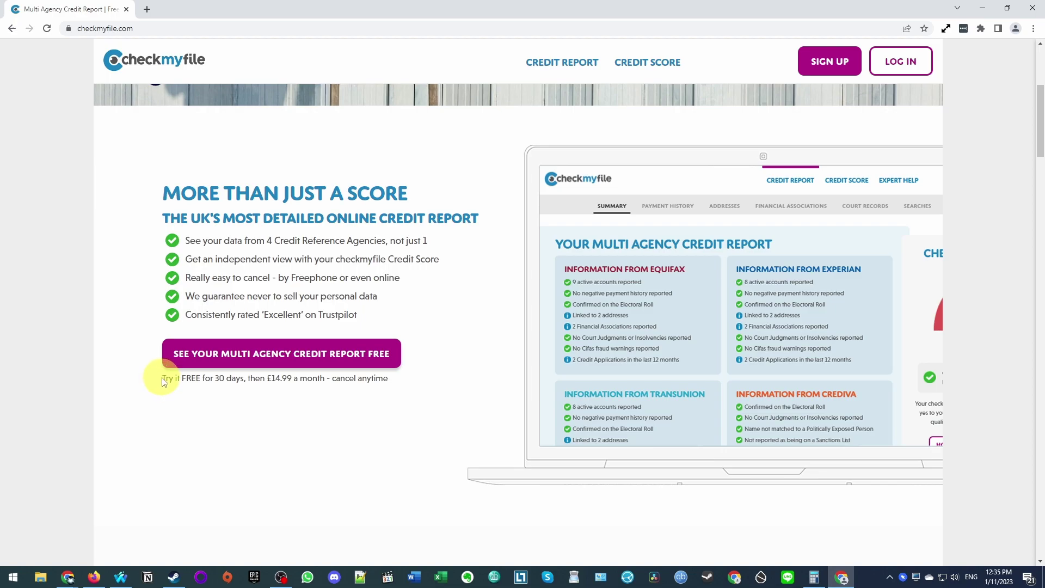
{"action": "left_click_drag", "start_coordinate": [162, 381], "coordinate": [293, 379]}
{"action": "left_click", "coordinate": [233, 379]}
{"action": "left_click", "coordinate": [273, 377]}
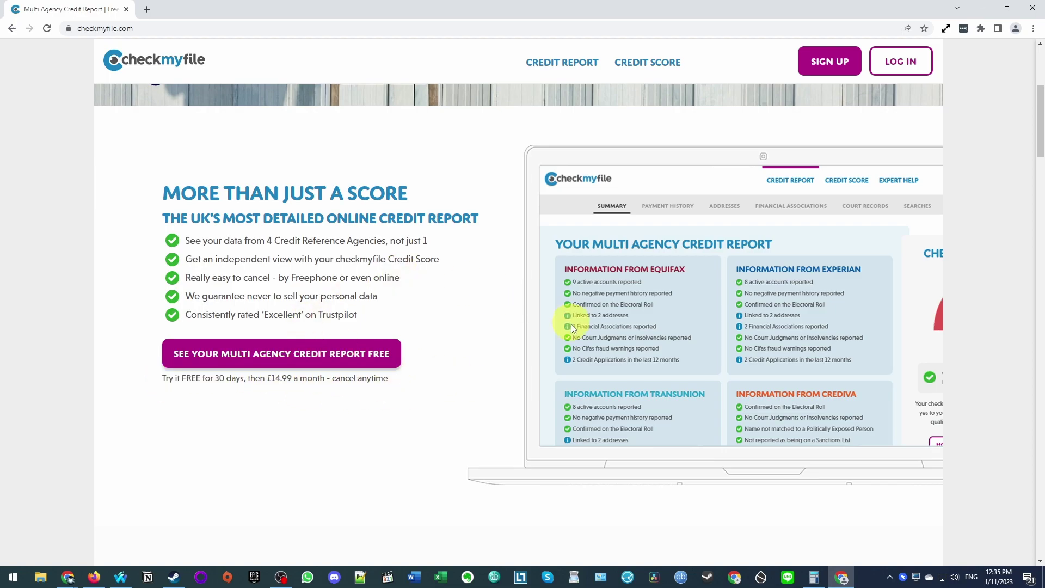
{"action": "scroll", "coordinate": [573, 328], "scroll_direction": "down", "scroll_amount": 13}
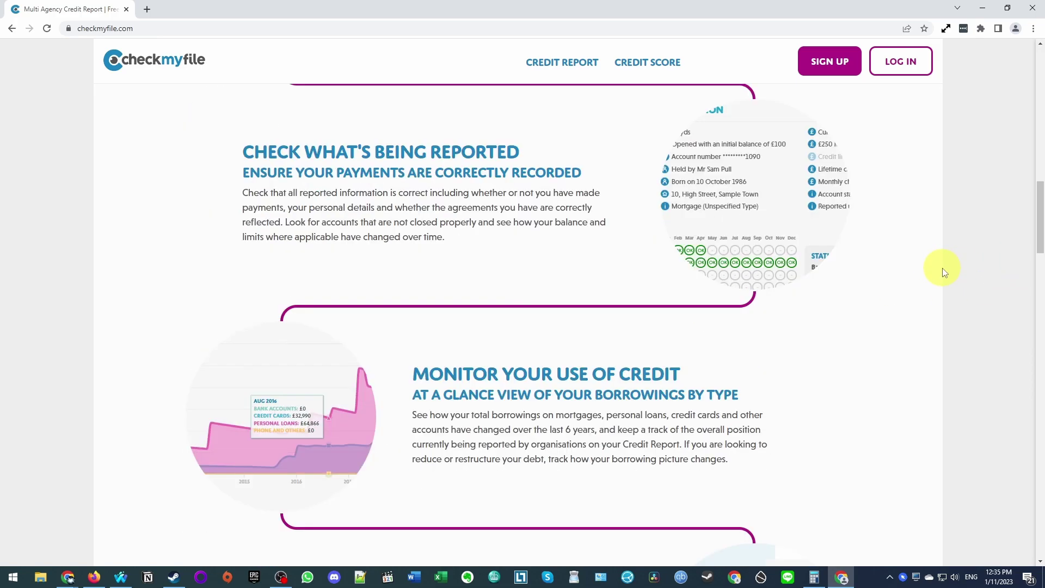
{"action": "scroll", "coordinate": [945, 272], "scroll_direction": "down", "scroll_amount": 8}
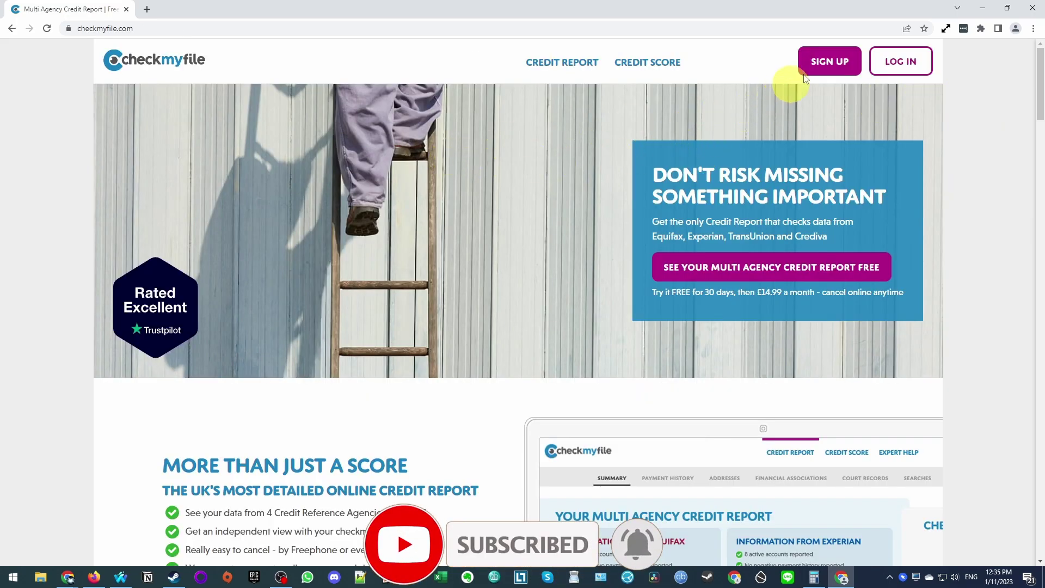
- Review the trial sign-up form heading, leaving the title field unset
{"action": "left_click", "coordinate": [112, 28]}
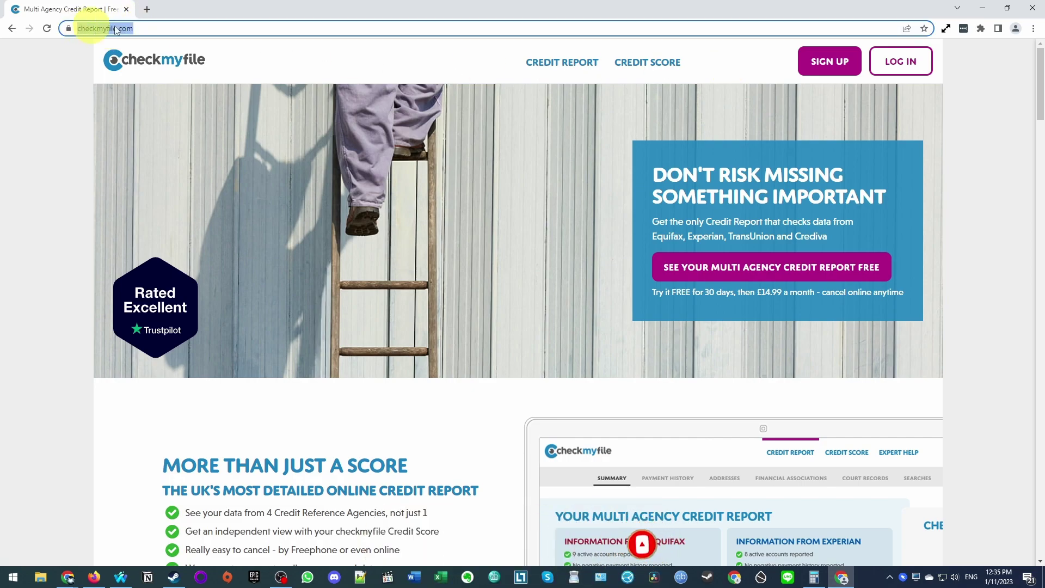
{"action": "left_click", "coordinate": [246, 67]}
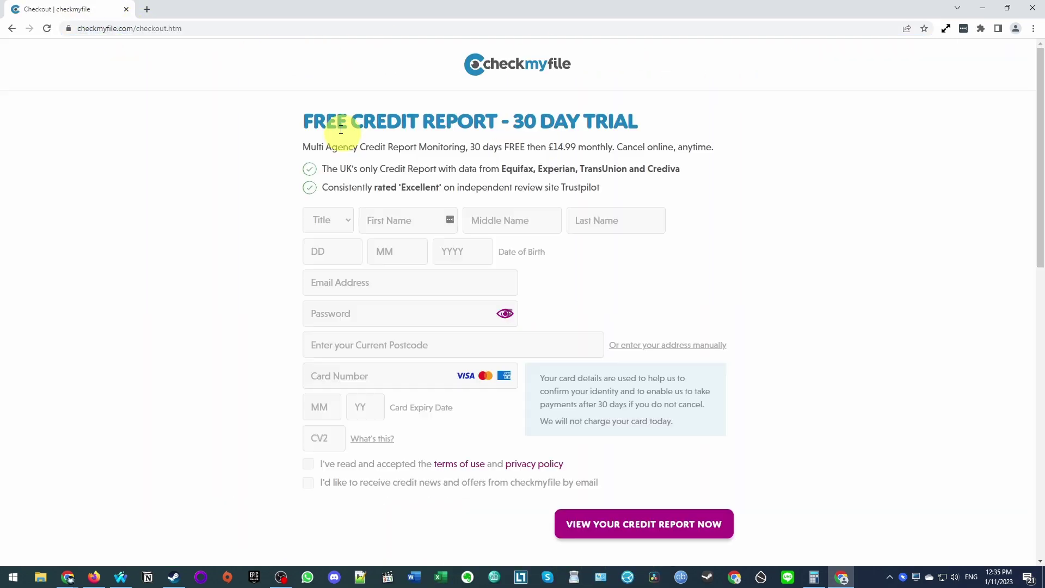
{"action": "left_click_drag", "start_coordinate": [303, 121], "coordinate": [700, 187]}
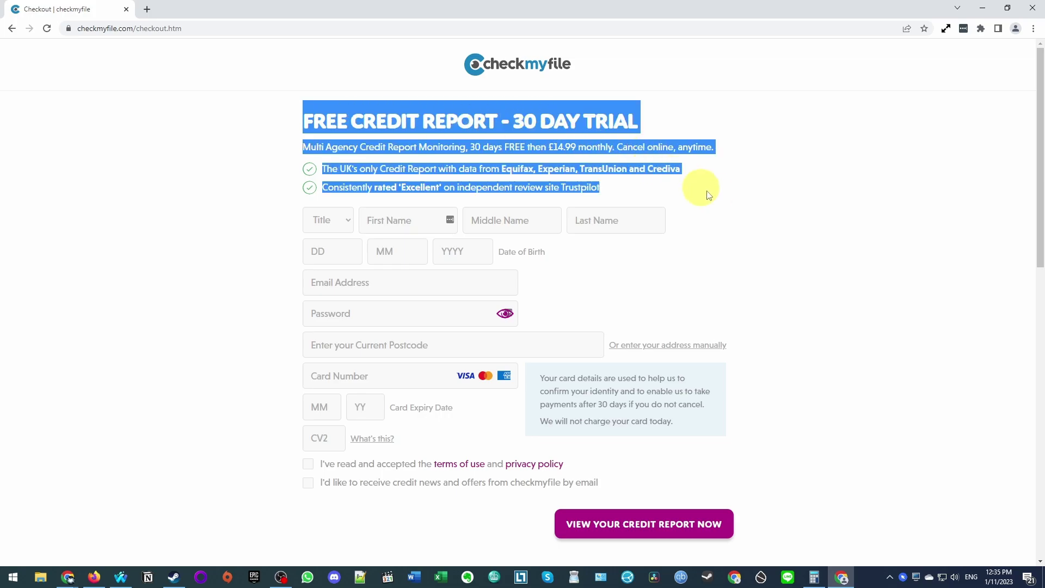
{"action": "left_click", "coordinate": [610, 173]}
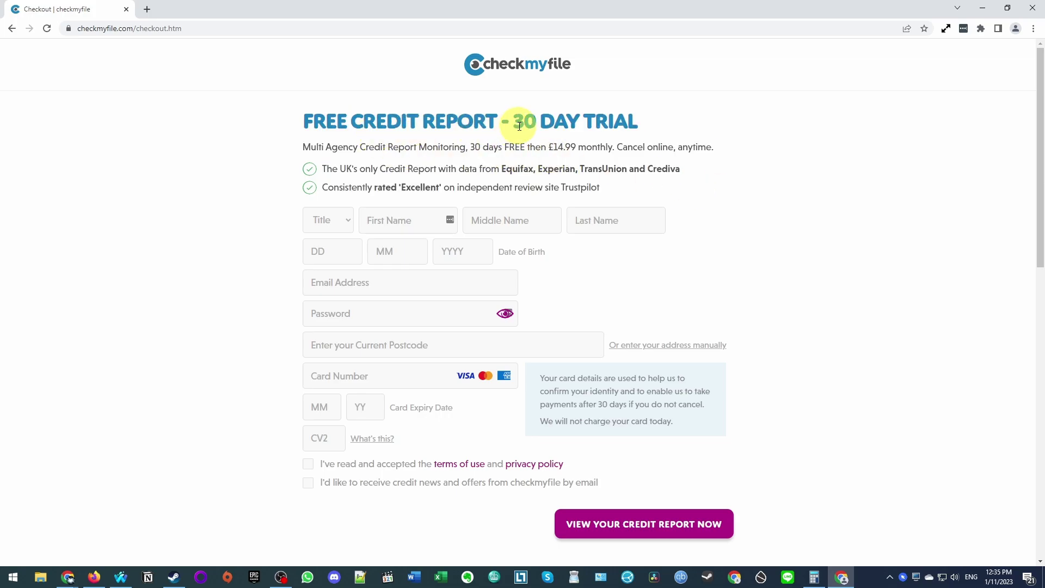
{"action": "left_click", "coordinate": [352, 219]}
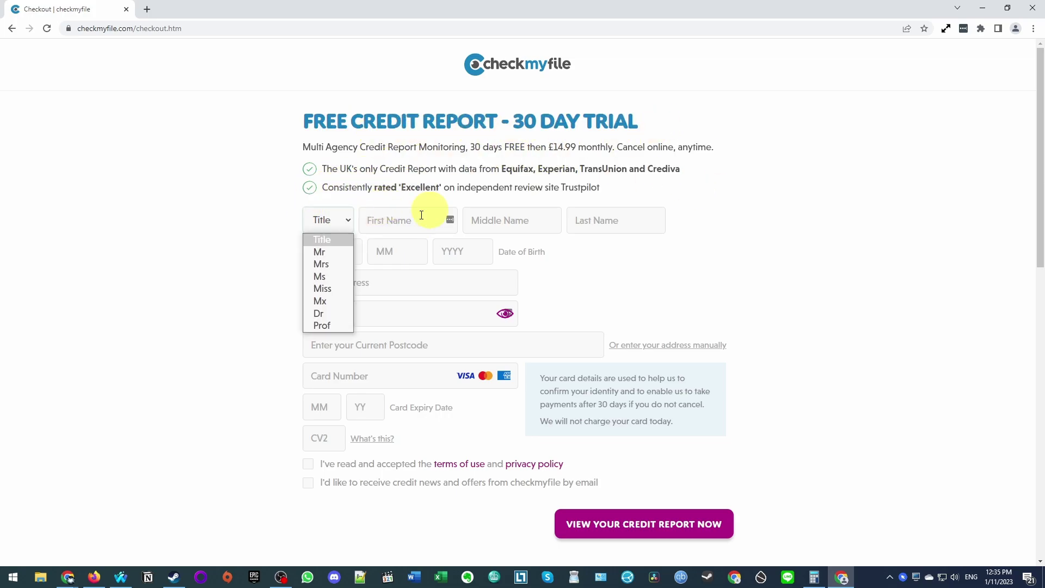
{"action": "left_click", "coordinate": [342, 233]}
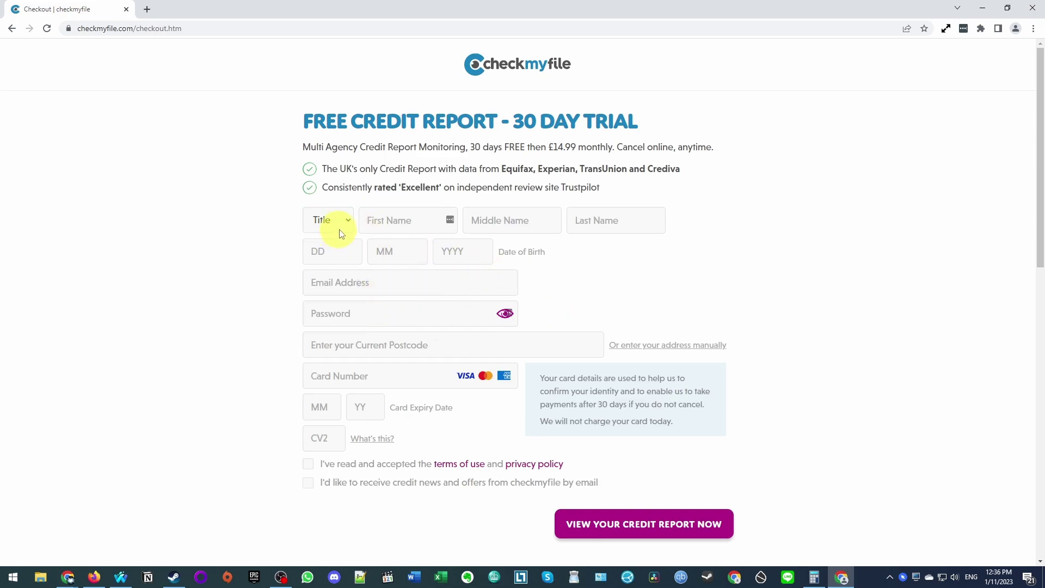
{"action": "left_click", "coordinate": [349, 225]}
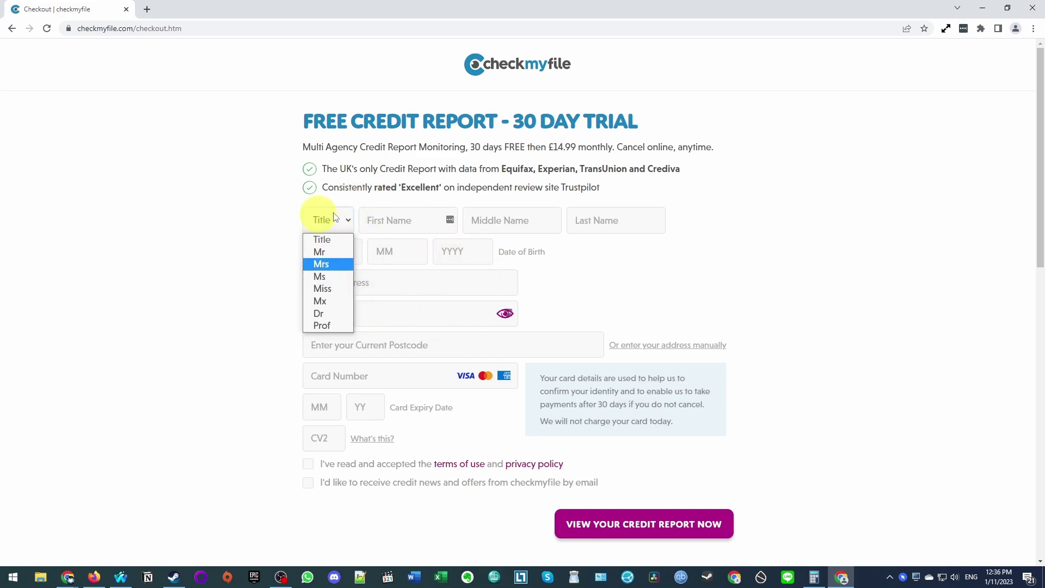
{"action": "left_click", "coordinate": [226, 227]}
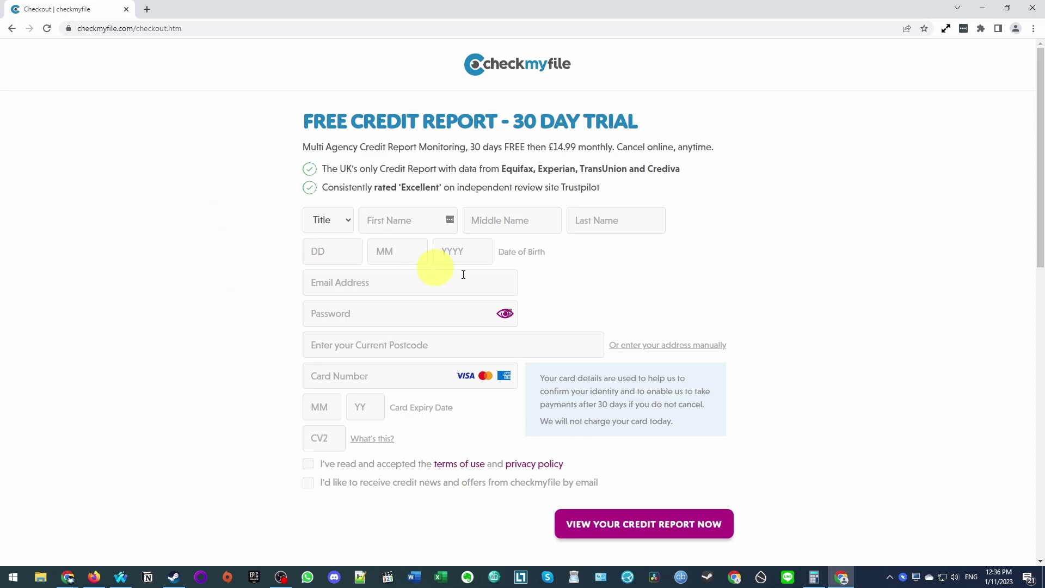
- Fill in the current postcode and card number in the checkout form
{"action": "left_click", "coordinate": [326, 348]}
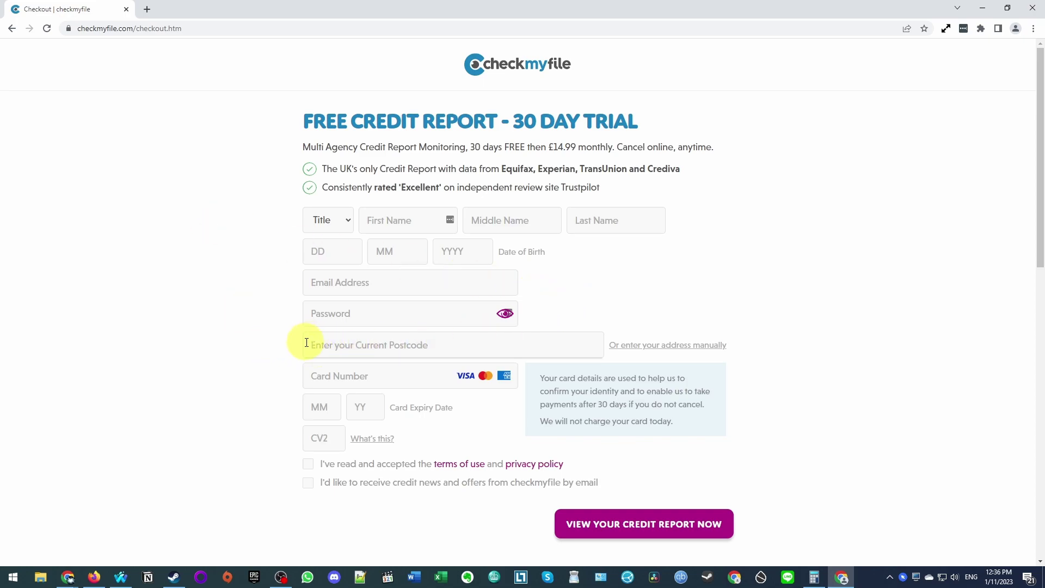
{"action": "left_click", "coordinate": [252, 362]}
{"action": "left_click", "coordinate": [375, 388]}
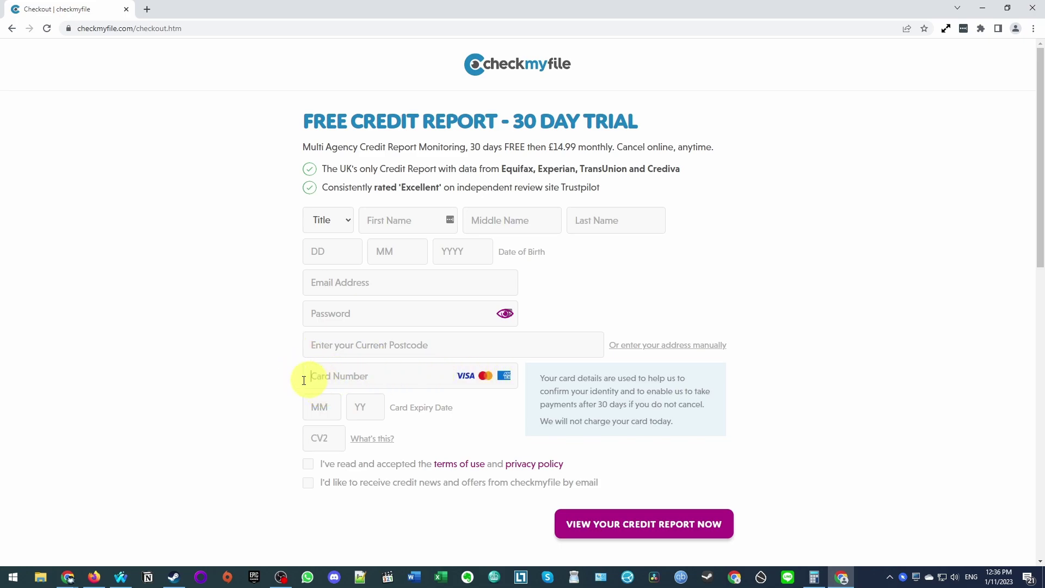
{"action": "left_click_drag", "start_coordinate": [523, 388], "coordinate": [654, 405]}
{"action": "left_click", "coordinate": [593, 403]}
{"action": "left_click", "coordinate": [628, 402]}
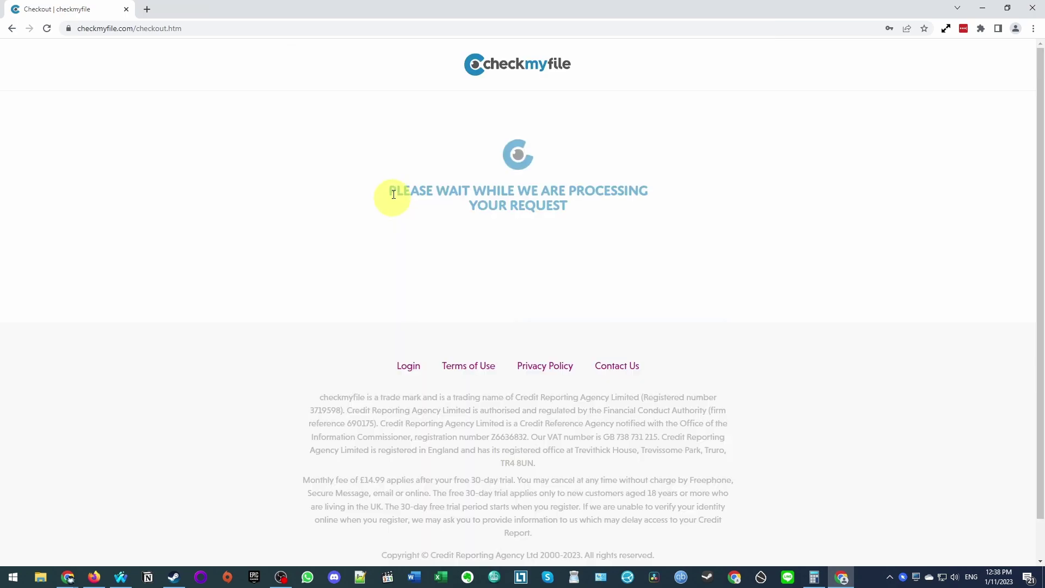
- Enter a previous postcode on the previous address form
{"action": "left_click_drag", "start_coordinate": [395, 182], "coordinate": [590, 205]}
{"action": "left_click", "coordinate": [567, 236]}
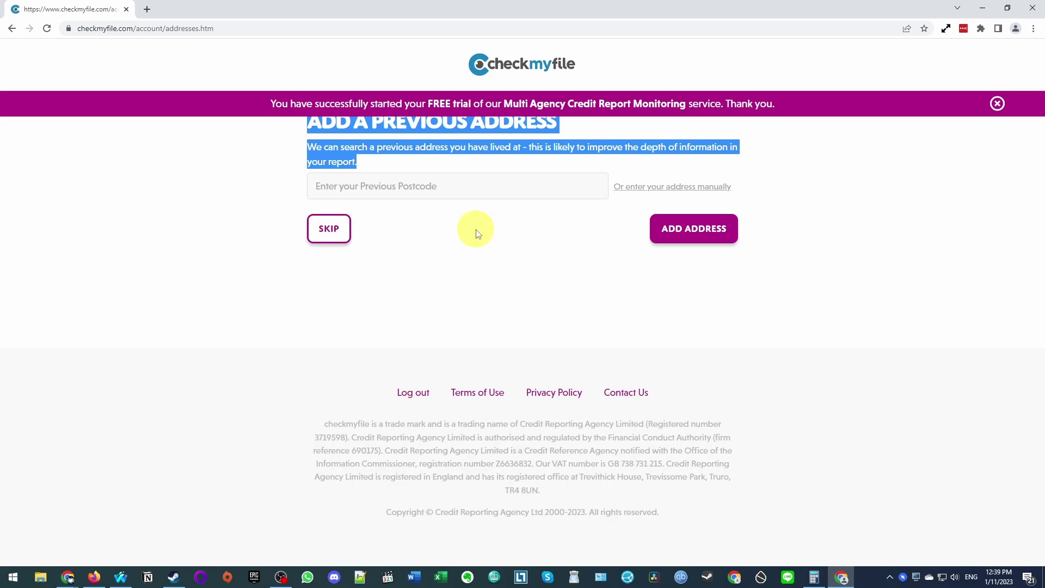
{"action": "left_click", "coordinate": [478, 232]}
{"action": "left_click_drag", "start_coordinate": [308, 130], "coordinate": [397, 158]}
{"action": "left_click", "coordinate": [439, 169]}
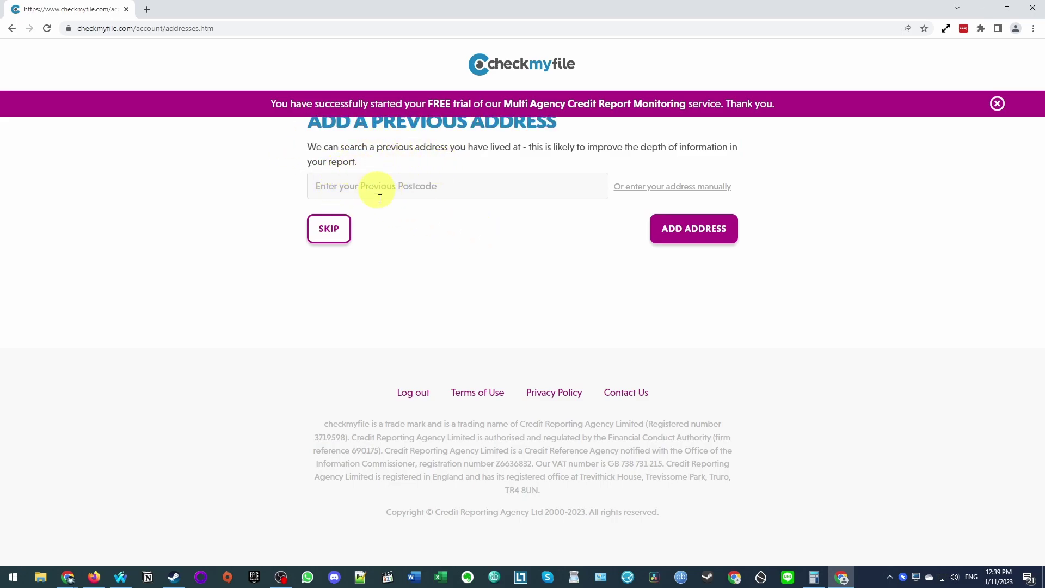
{"action": "left_click_drag", "start_coordinate": [296, 142], "coordinate": [500, 198]}
{"action": "left_click", "coordinate": [518, 217]}
{"action": "left_click", "coordinate": [349, 193]}
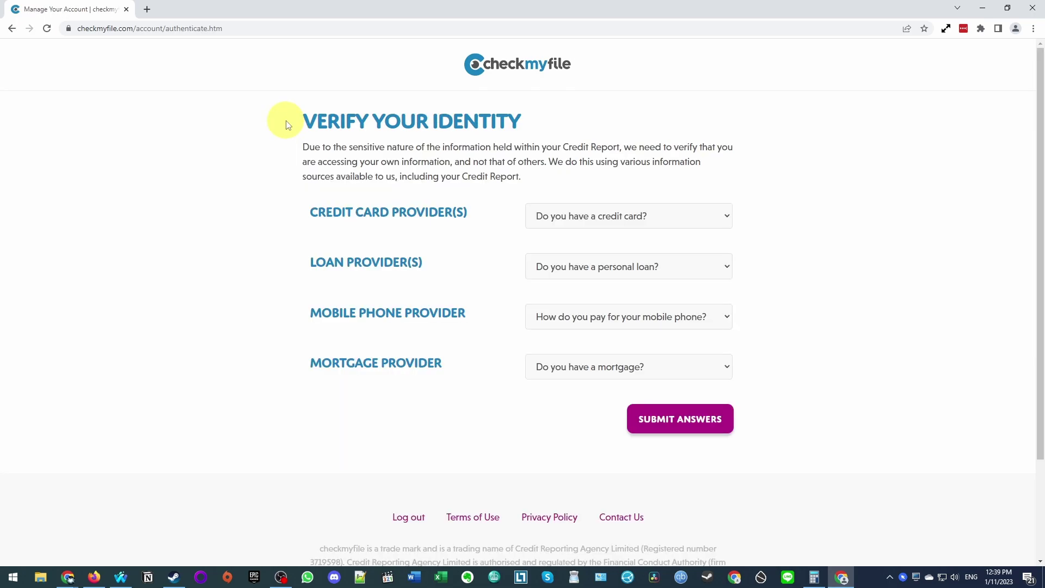
- Read the identity questions about credit card, loan and mobile phone providers
{"action": "left_click_drag", "start_coordinate": [280, 117], "coordinate": [518, 175]}
{"action": "left_click", "coordinate": [522, 174]}
{"action": "left_click_drag", "start_coordinate": [299, 220], "coordinate": [447, 215]}
{"action": "left_click", "coordinate": [431, 212]}
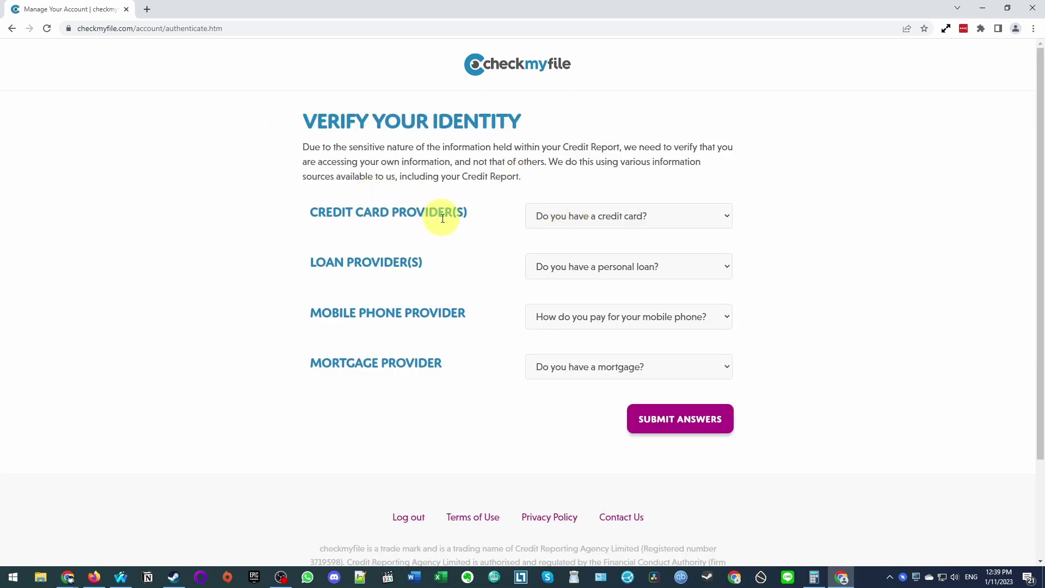
{"action": "left_click_drag", "start_coordinate": [316, 263], "coordinate": [359, 269]}
{"action": "left_click", "coordinate": [359, 269]}
{"action": "left_click_drag", "start_coordinate": [311, 333], "coordinate": [439, 312]}
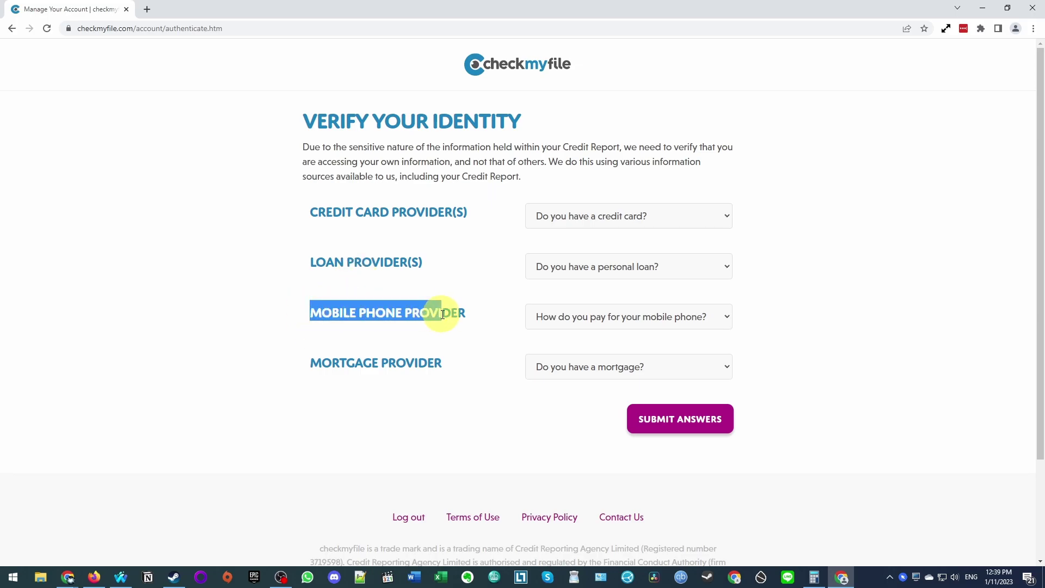
{"action": "left_click", "coordinate": [439, 311]}
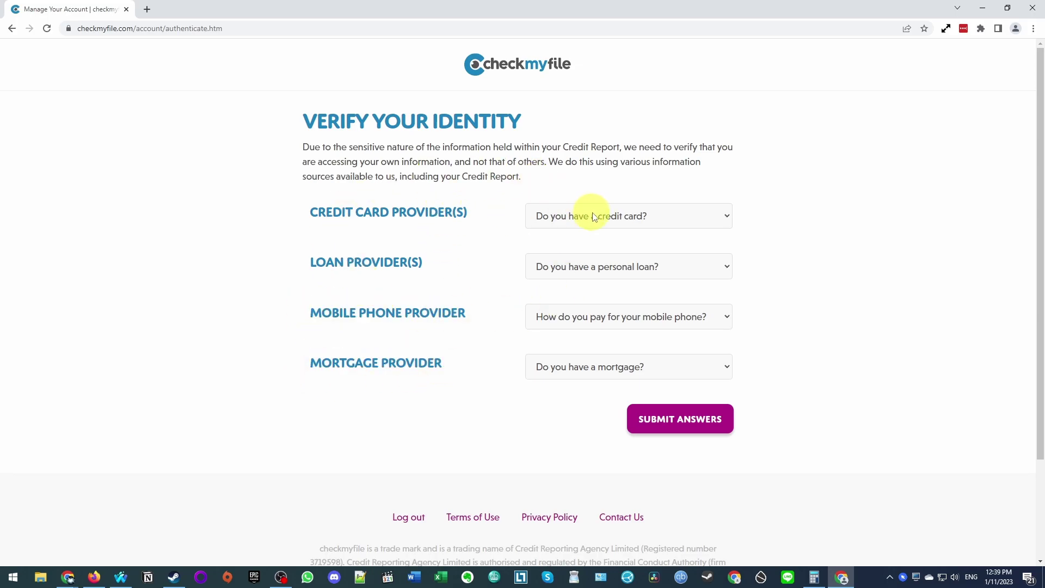
- Answer Yes to having a credit card, with MARKS AND SPENCER as provider
{"action": "left_click", "coordinate": [575, 211]}
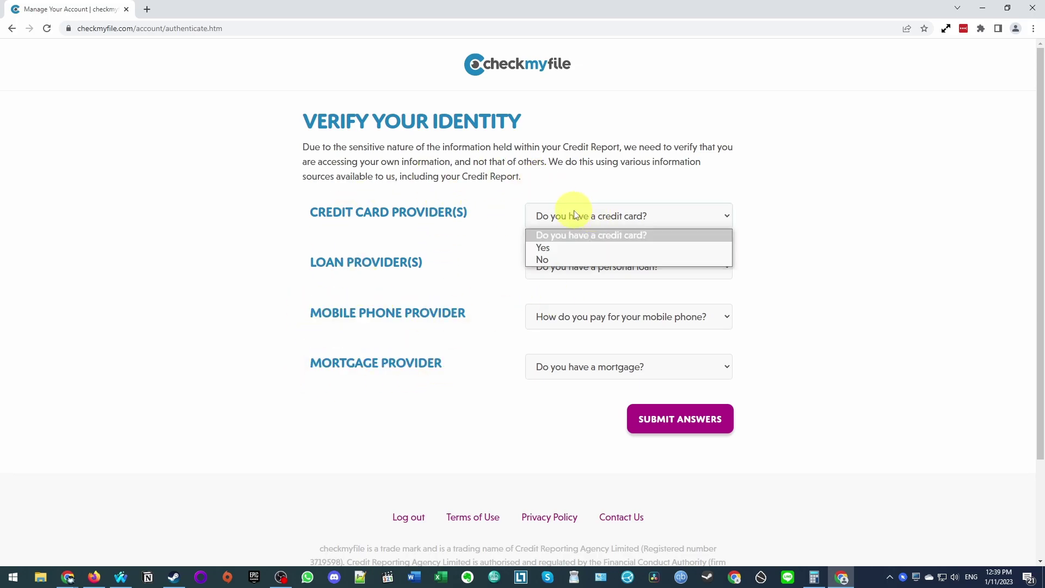
{"action": "left_click", "coordinate": [606, 248]}
{"action": "left_click", "coordinate": [606, 247]}
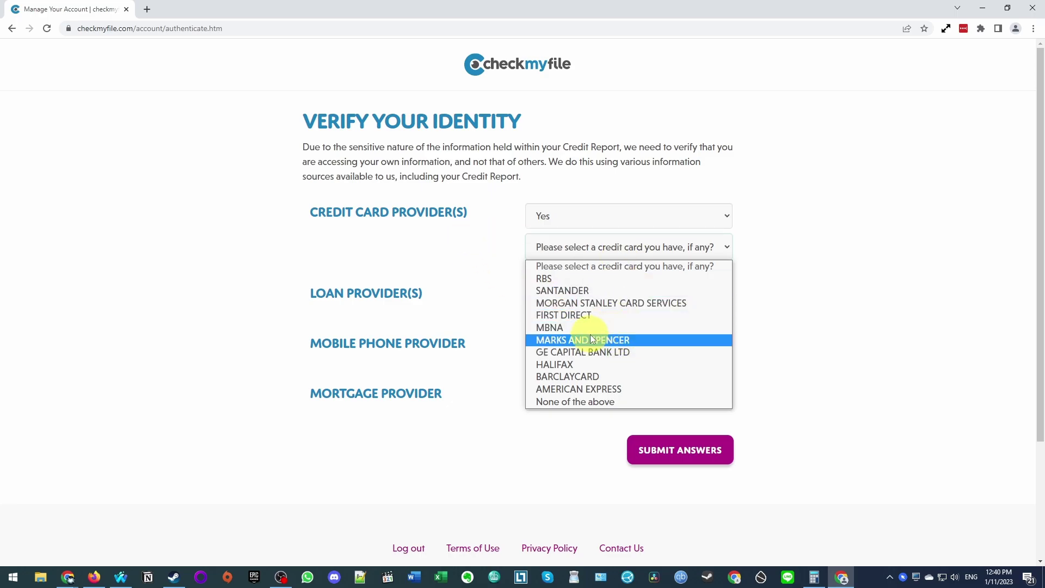
{"action": "left_click", "coordinate": [591, 337]}
{"action": "left_click", "coordinate": [601, 278]}
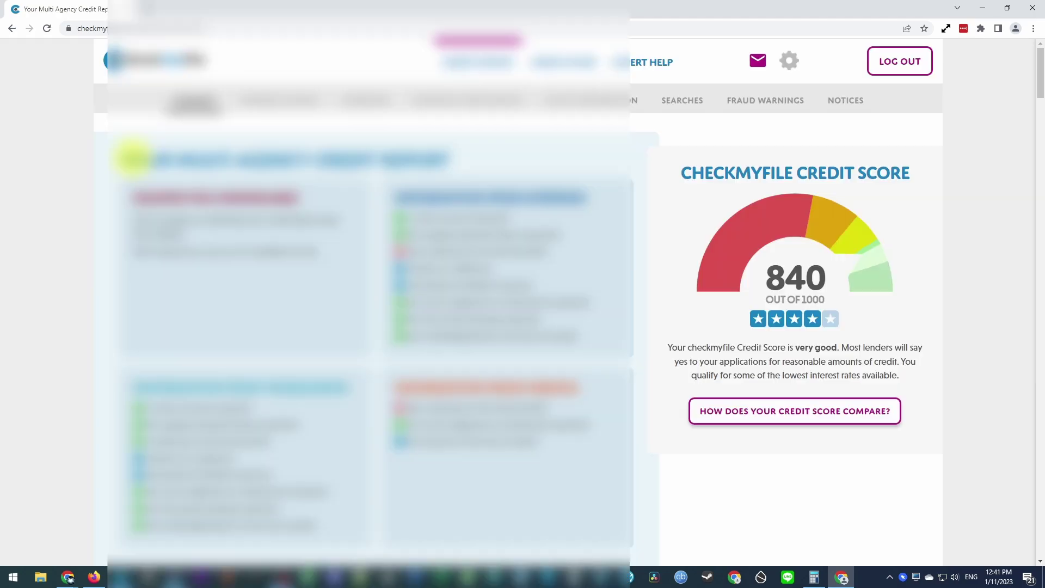
- Scroll to the Downloadable Version section and generate the downloadable report
{"action": "left_click_drag", "start_coordinate": [129, 158], "coordinate": [464, 161]}
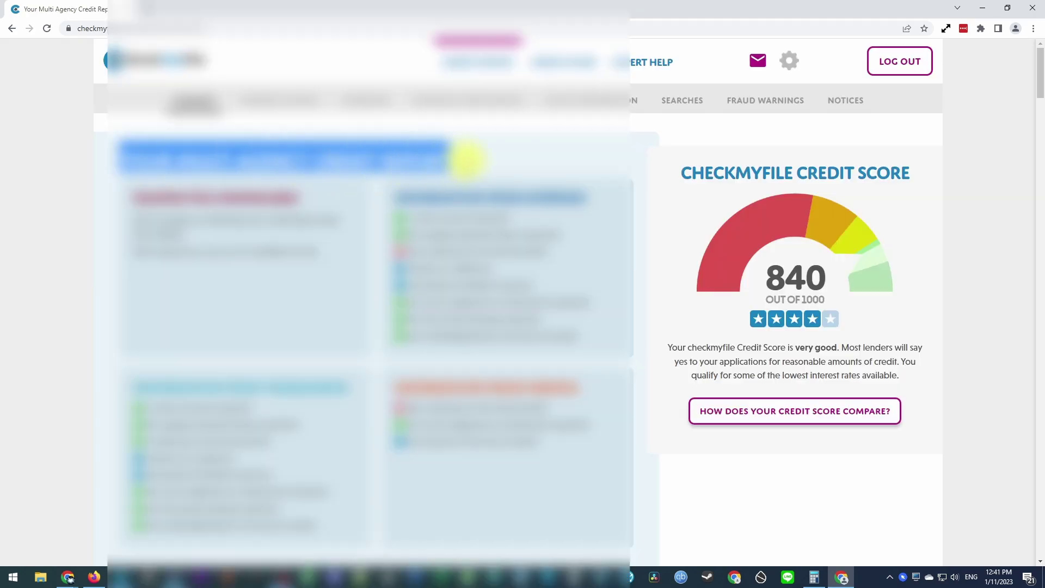
{"action": "left_click", "coordinate": [489, 164]}
{"action": "left_click_drag", "start_coordinate": [1041, 81], "coordinate": [1041, 128]}
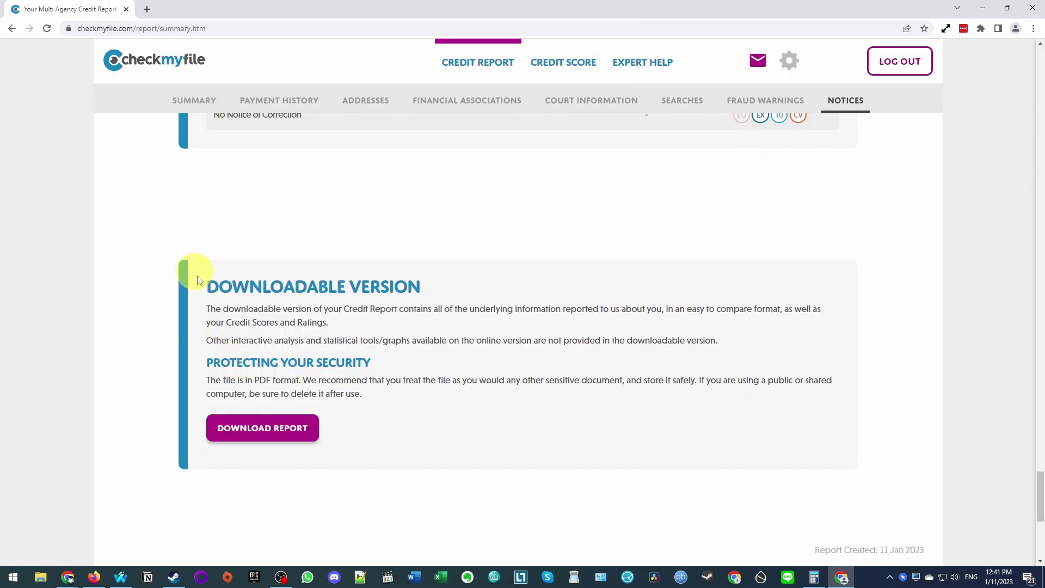
{"action": "left_click_drag", "start_coordinate": [198, 281], "coordinate": [411, 404]}
{"action": "left_click", "coordinate": [411, 404]}
{"action": "left_click_drag", "start_coordinate": [250, 362], "coordinate": [263, 396]}
{"action": "left_click", "coordinate": [263, 396]}
{"action": "left_click", "coordinate": [265, 437]}
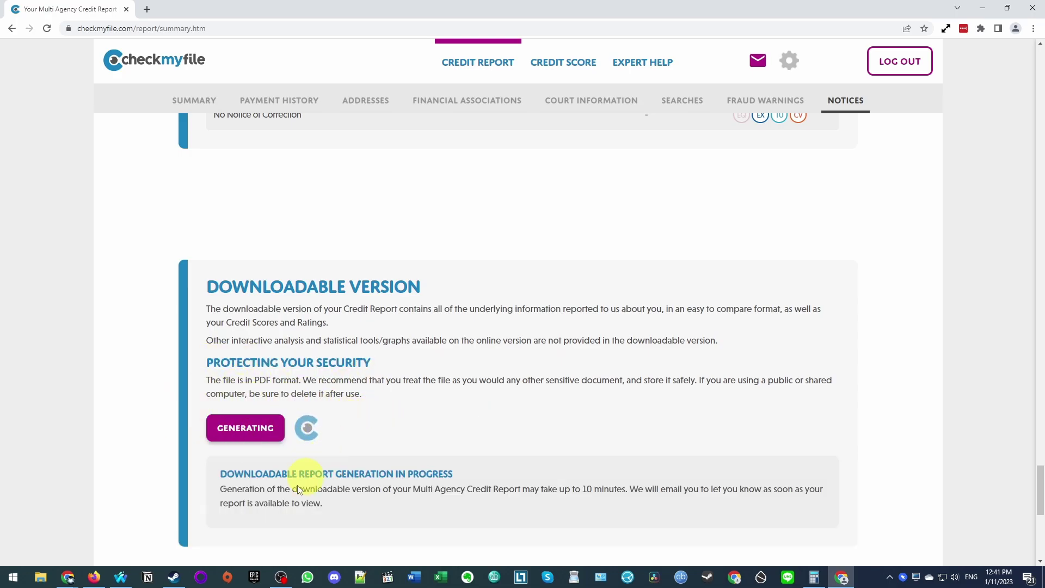
- Download the report as Credit report PL.pdf, then close the PDF tab and download bar
{"action": "left_click_drag", "start_coordinate": [454, 129], "coordinate": [612, 133]}
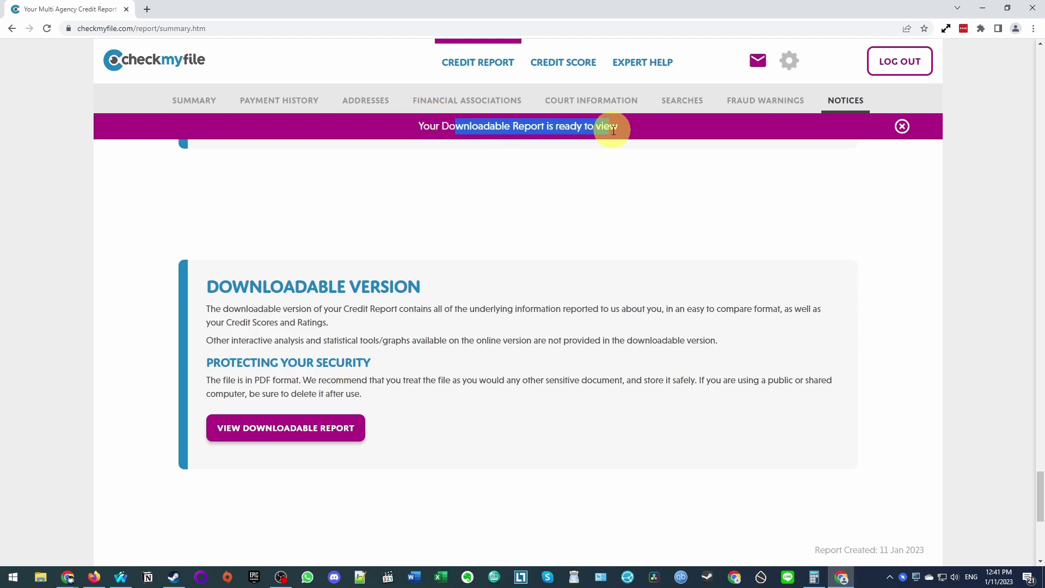
{"action": "left_click", "coordinate": [236, 430]}
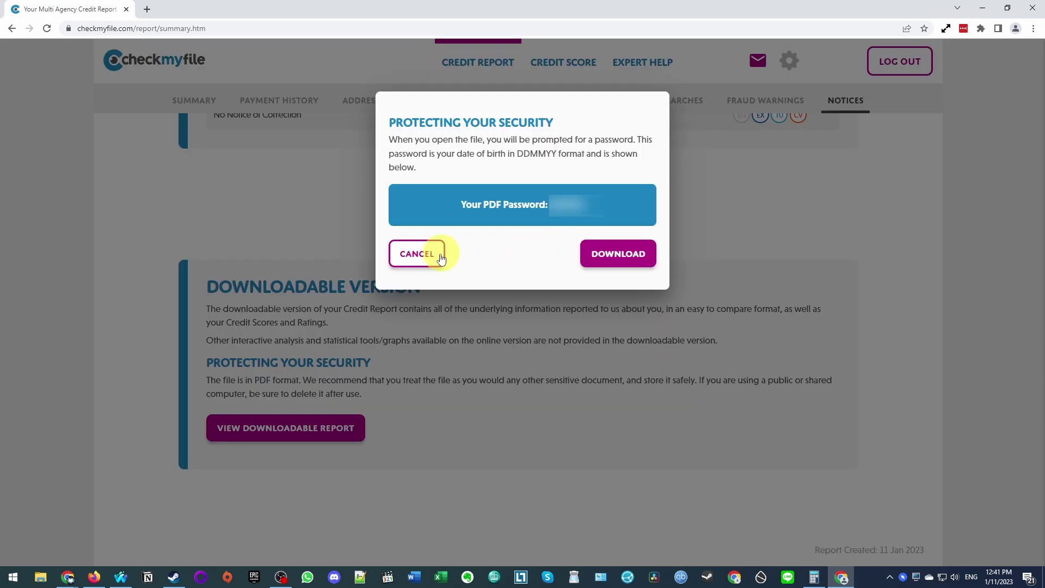
{"action": "left_click", "coordinate": [410, 254]}
{"action": "left_click", "coordinate": [255, 435]}
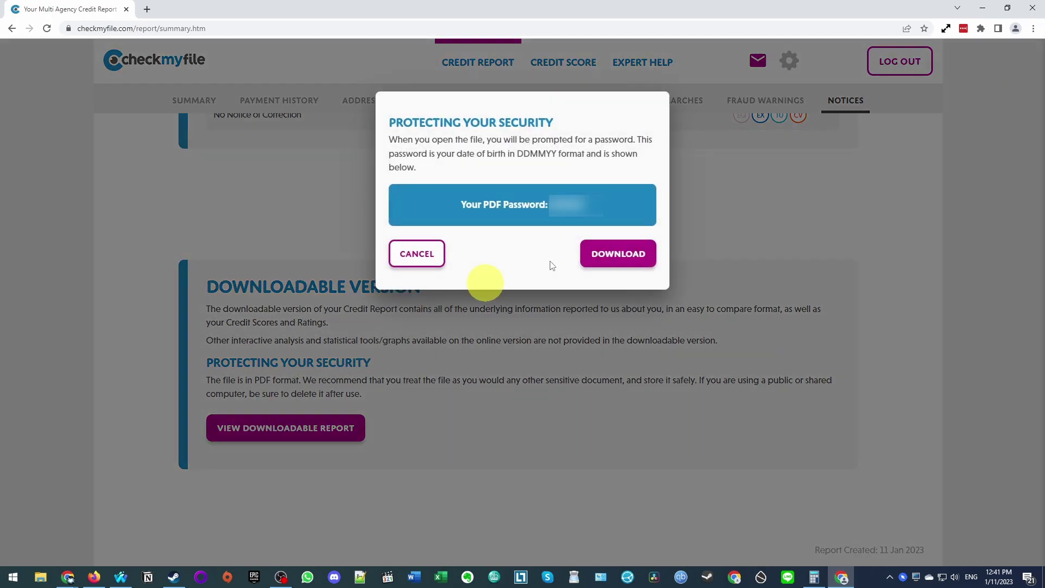
{"action": "left_click", "coordinate": [610, 255]}
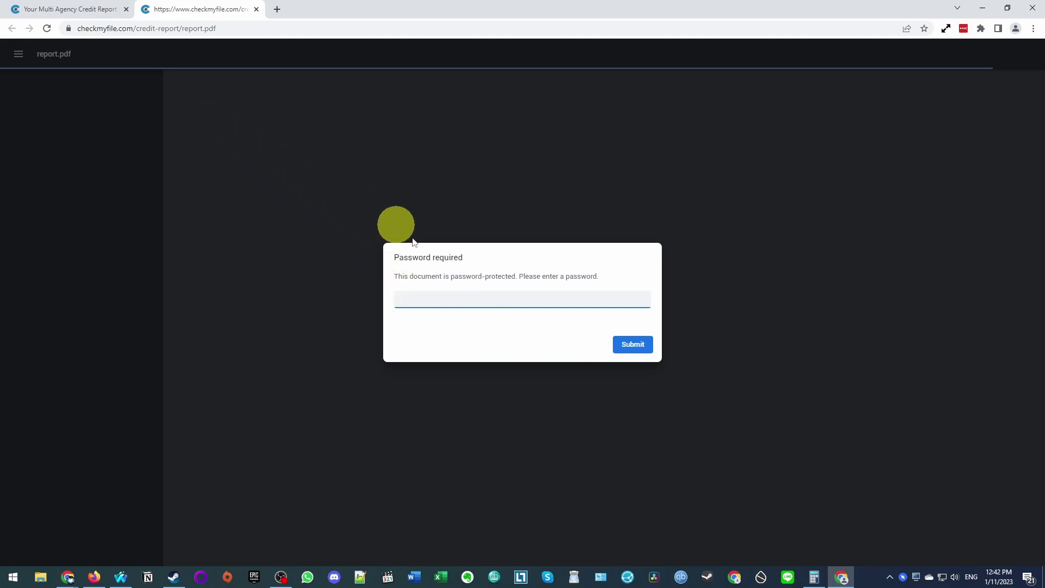
{"action": "key", "text": "ctrl+w"}
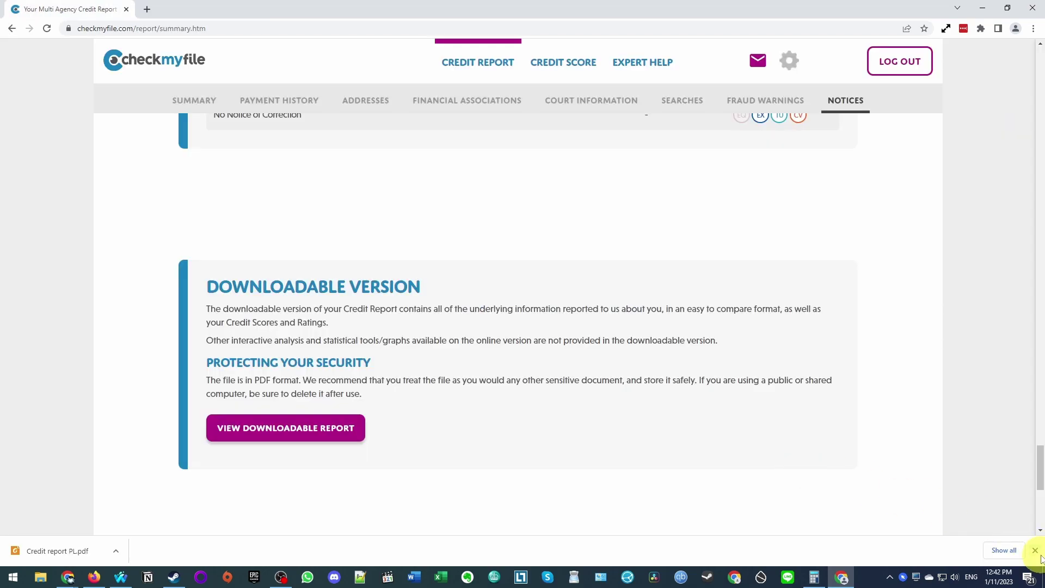
{"action": "left_click", "coordinate": [1036, 552]}
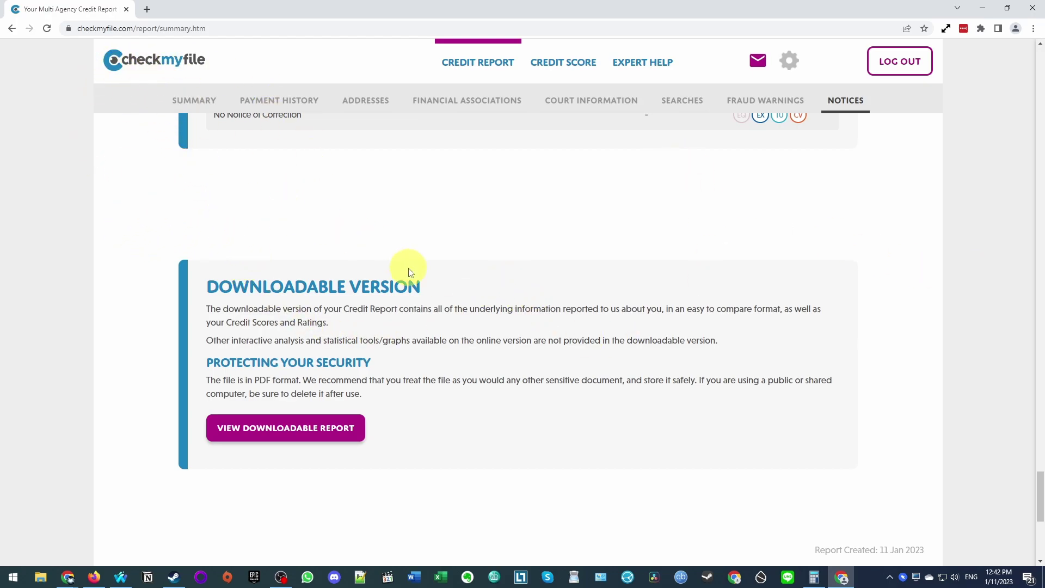
- Choose manage subscription > stop my subscription and reach the cancellation page
{"action": "left_click", "coordinate": [791, 69]}
{"action": "left_click_drag", "start_coordinate": [117, 340], "coordinate": [382, 337]}
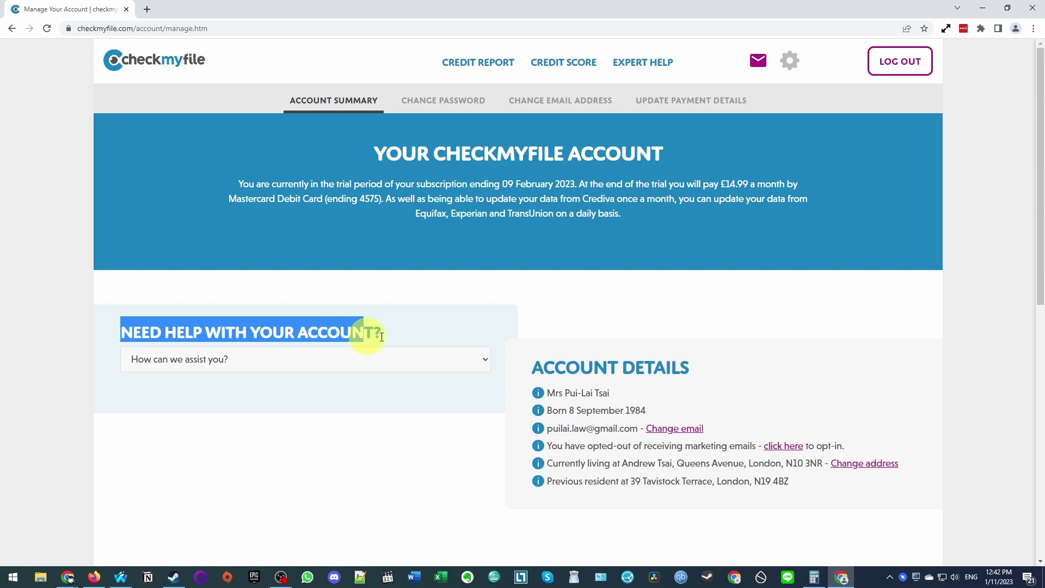
{"action": "left_click", "coordinate": [390, 340]}
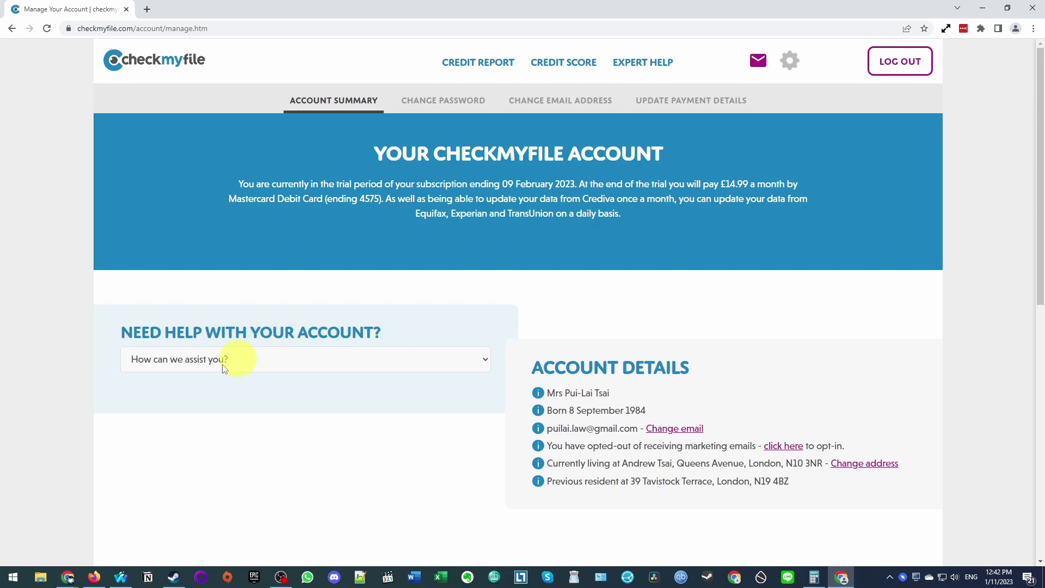
{"action": "left_click", "coordinate": [172, 365]}
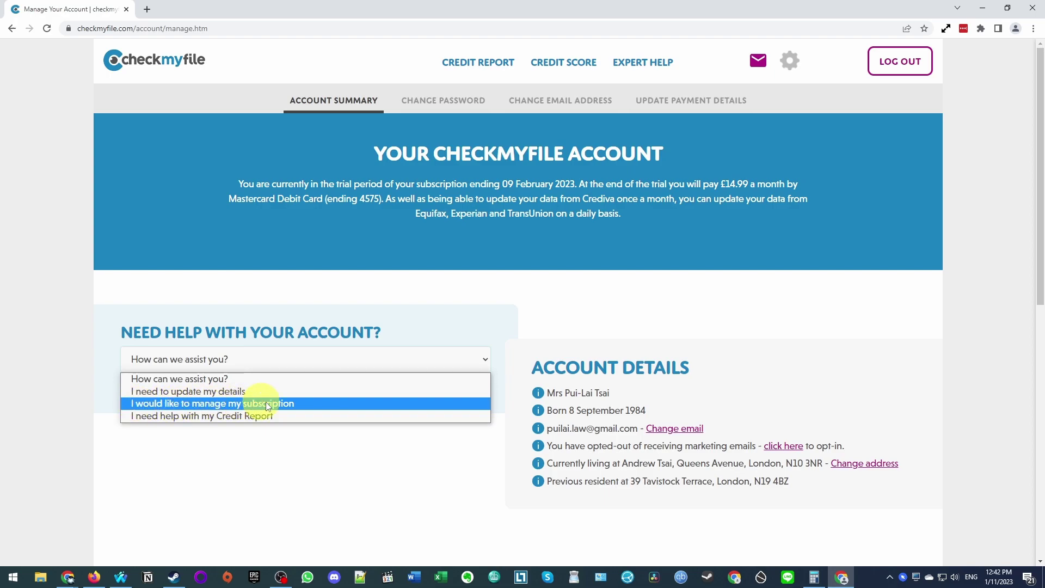
{"action": "left_click", "coordinate": [210, 406]}
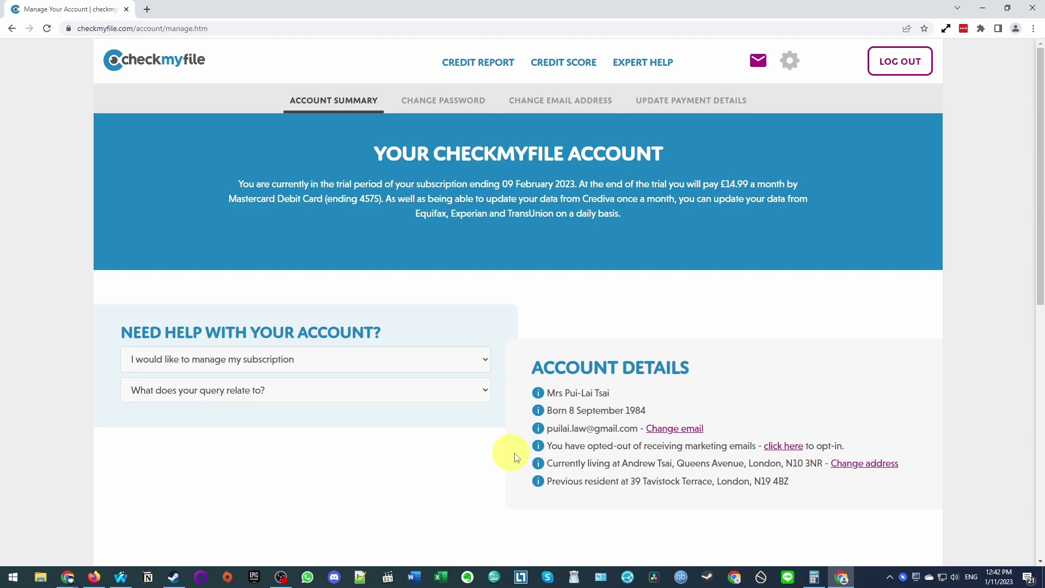
{"action": "left_click", "coordinate": [212, 400]}
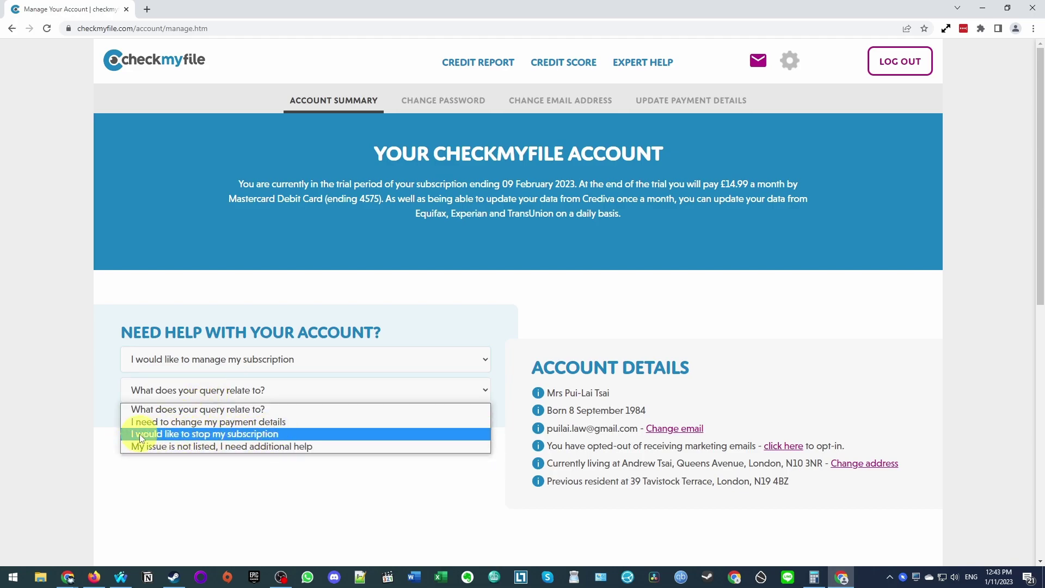
{"action": "left_click", "coordinate": [140, 433]}
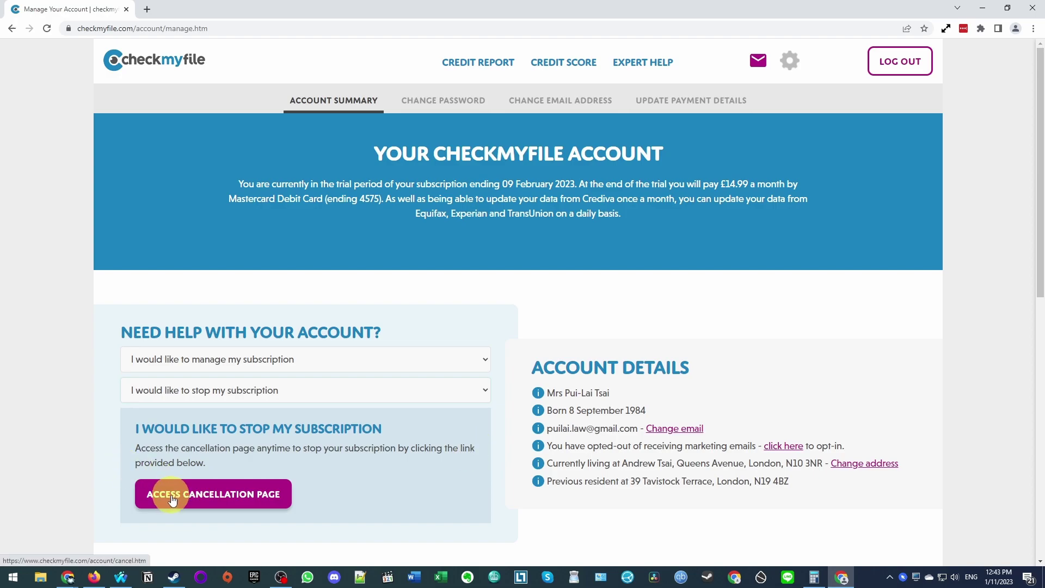
{"action": "left_click", "coordinate": [202, 499]}
- Give 'done what I needed' and mortgage as reasons, decline the offer and cancel
{"action": "left_click_drag", "start_coordinate": [436, 116], "coordinate": [684, 147]}
{"action": "left_click", "coordinate": [680, 151]}
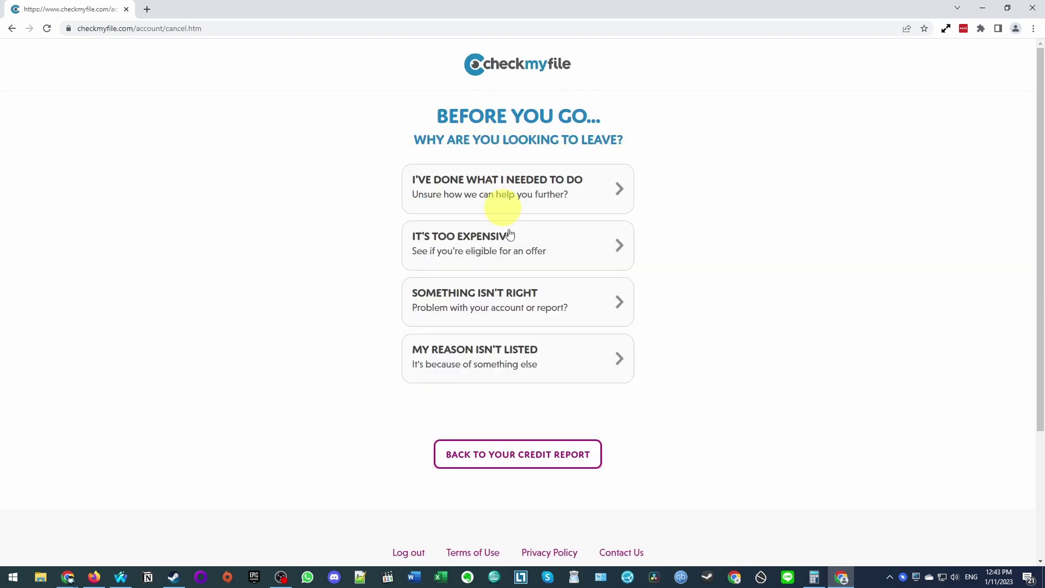
{"action": "left_click", "coordinate": [434, 191]}
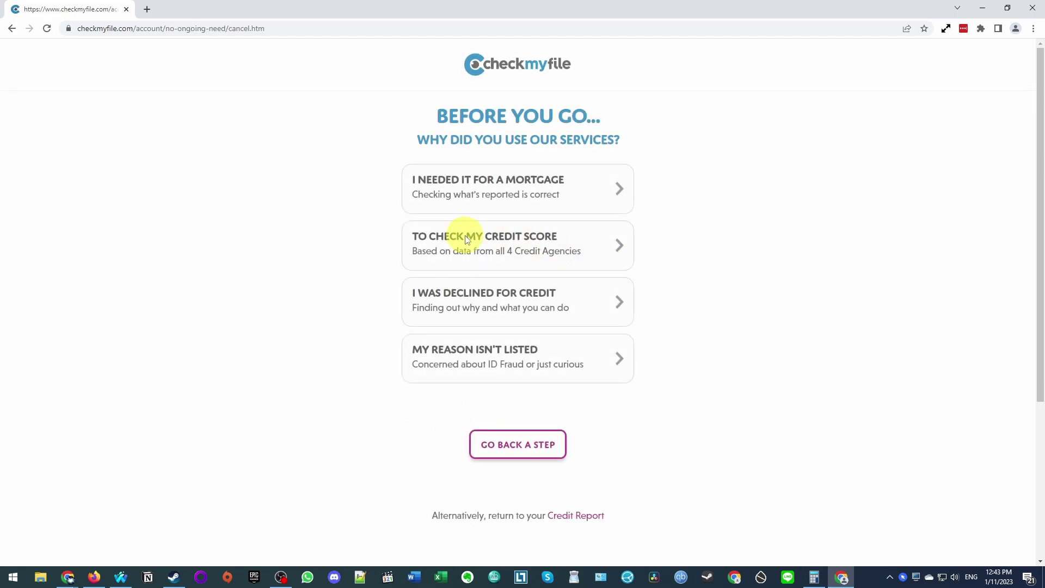
{"action": "left_click", "coordinate": [459, 201]}
{"action": "left_click_drag", "start_coordinate": [392, 133], "coordinate": [684, 269]}
{"action": "left_click", "coordinate": [684, 269]}
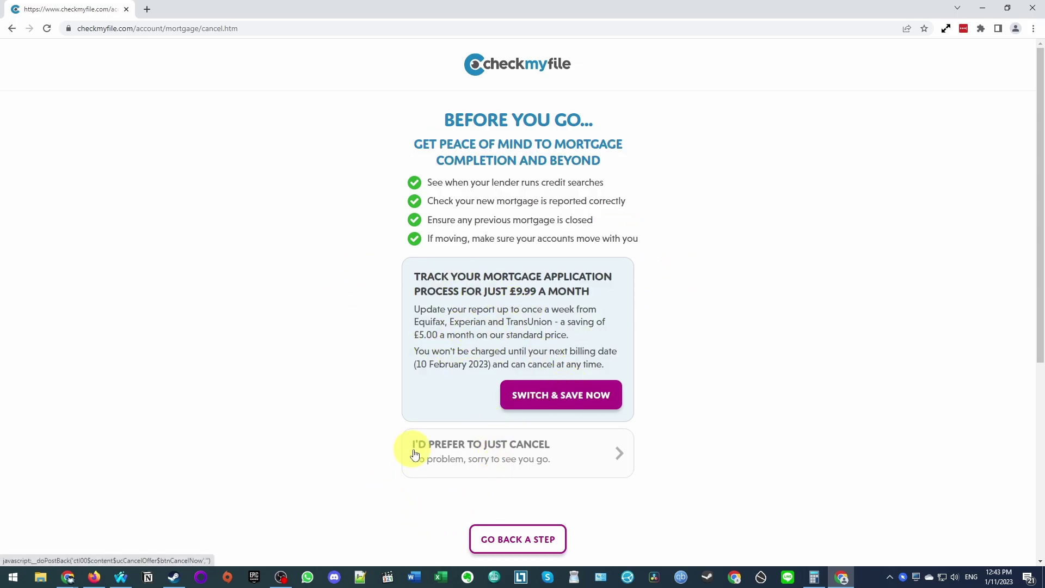
{"action": "left_click", "coordinate": [526, 454]}
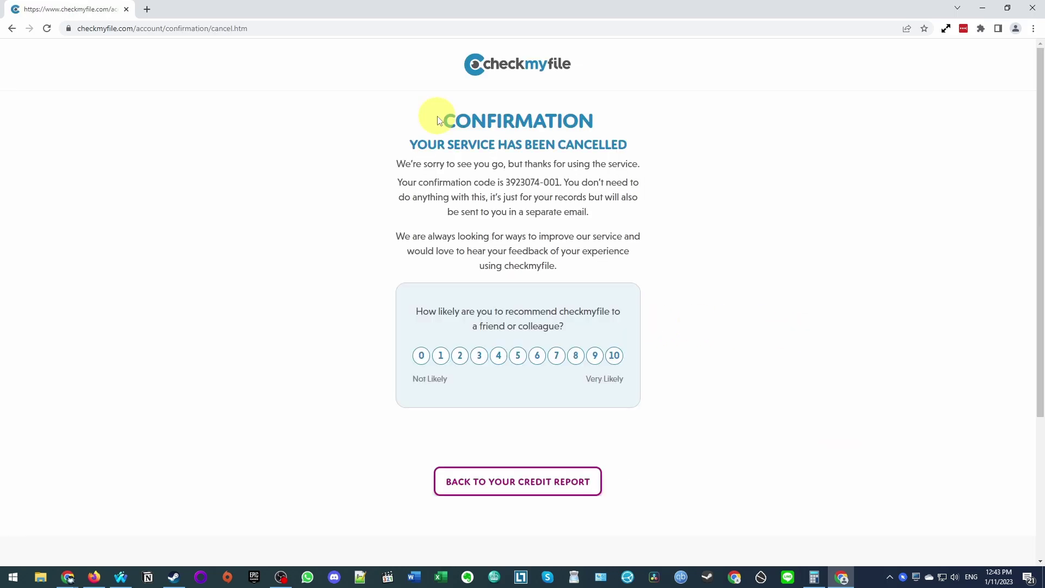
- Leave the cancellation confirmation via Back to Your Credit Report
{"action": "left_click_drag", "start_coordinate": [408, 137], "coordinate": [630, 217]}
{"action": "left_click", "coordinate": [632, 215]}
{"action": "left_click", "coordinate": [523, 481]}
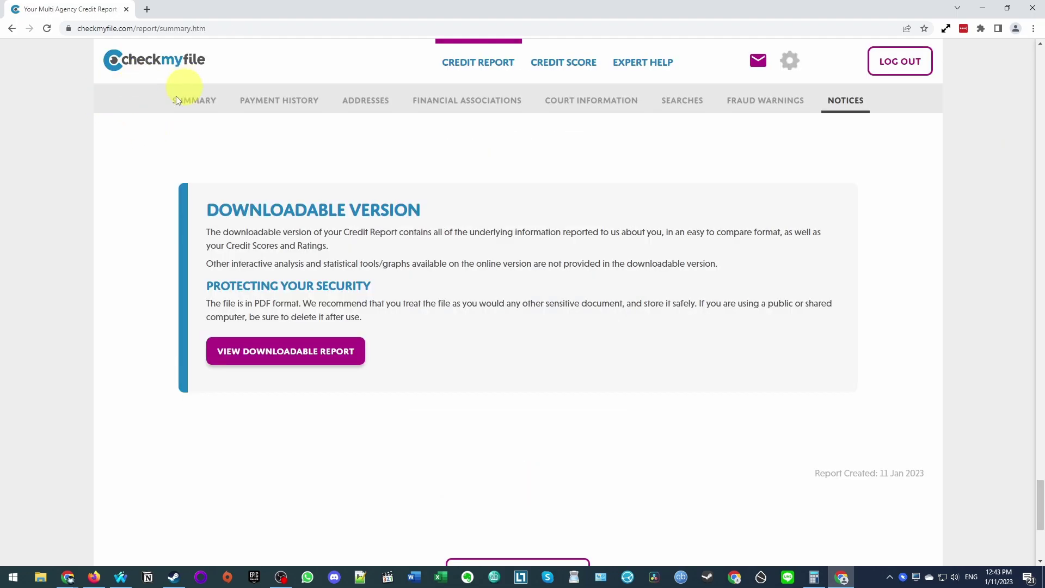